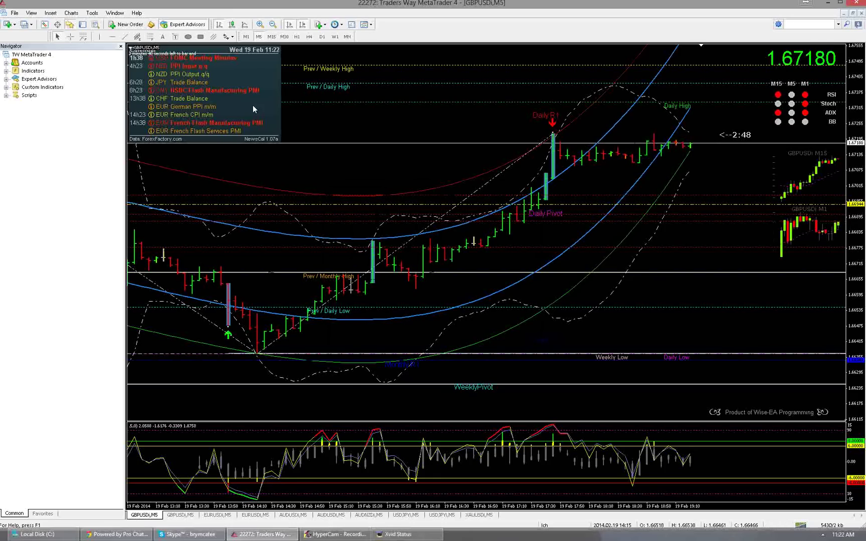
Check MetaTrader 4's version and build information, then close the window.
left_click(132, 13)
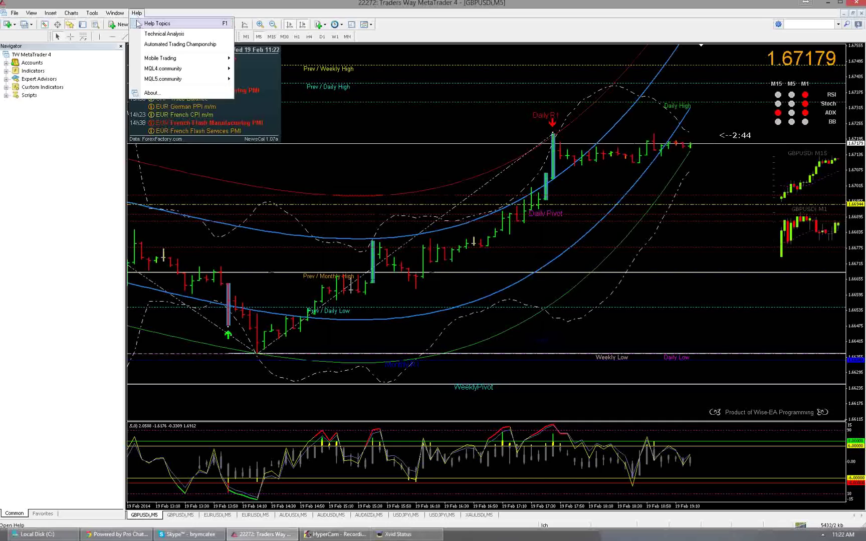
left_click(161, 94)
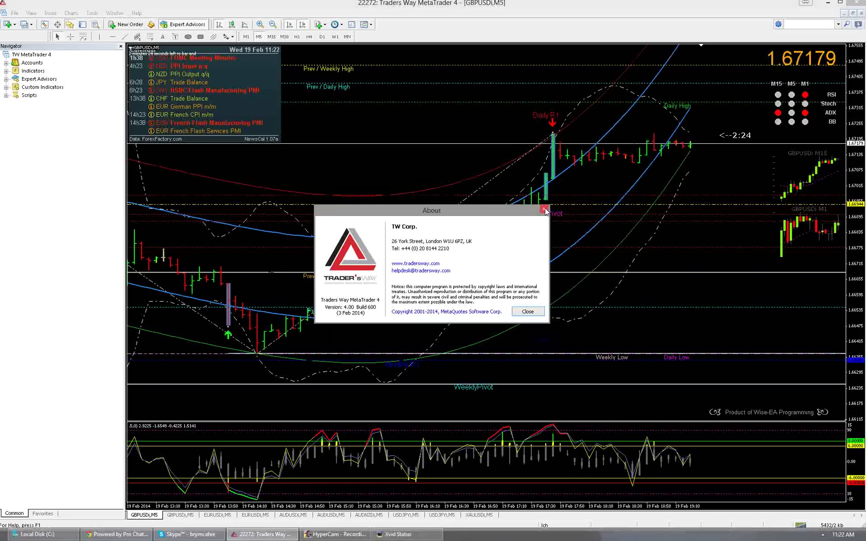
left_click(544, 209)
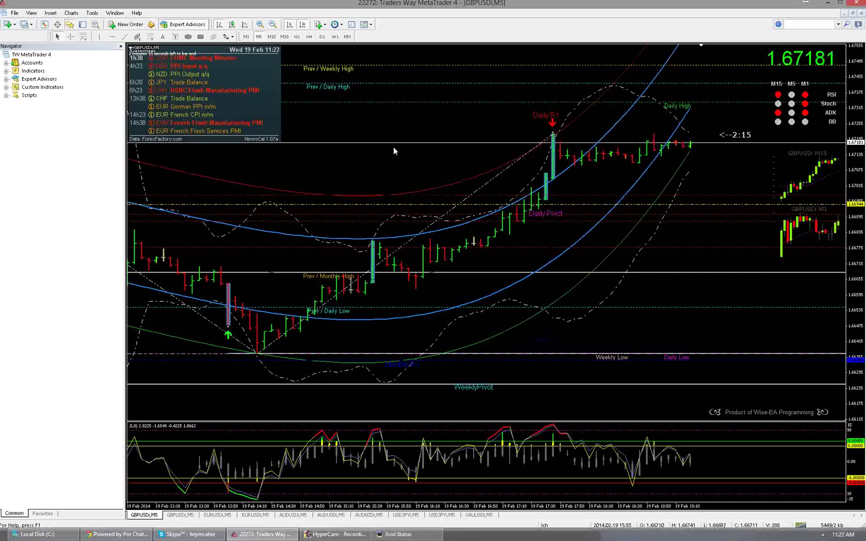
In the Local Disk (C:) window, open Program Files (x86) > Traders Way MetaTrader 4.
left_click(41, 534)
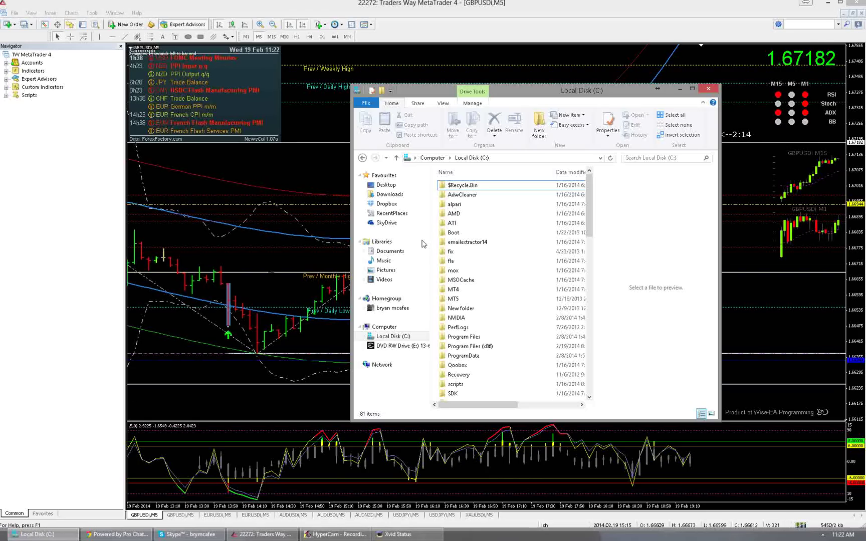
double_click(465, 347)
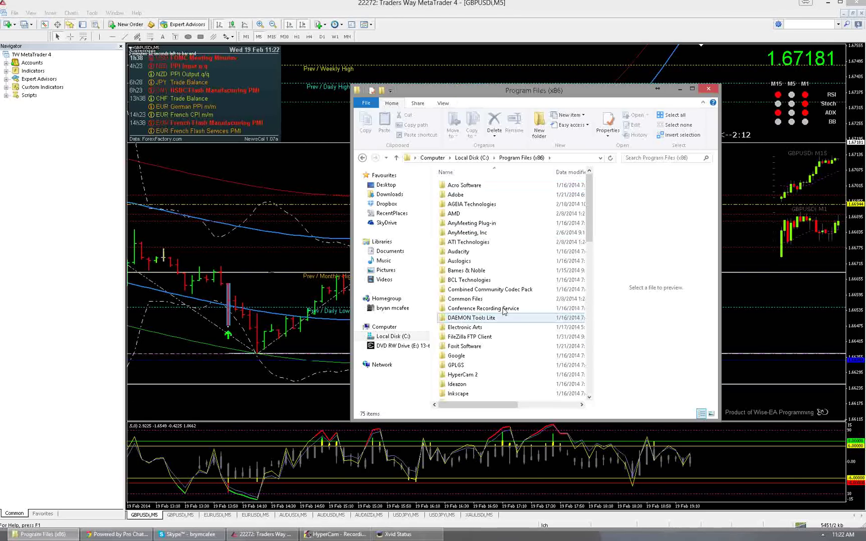
scroll(501, 321, "down", 10)
scroll(501, 323, "down", 4)
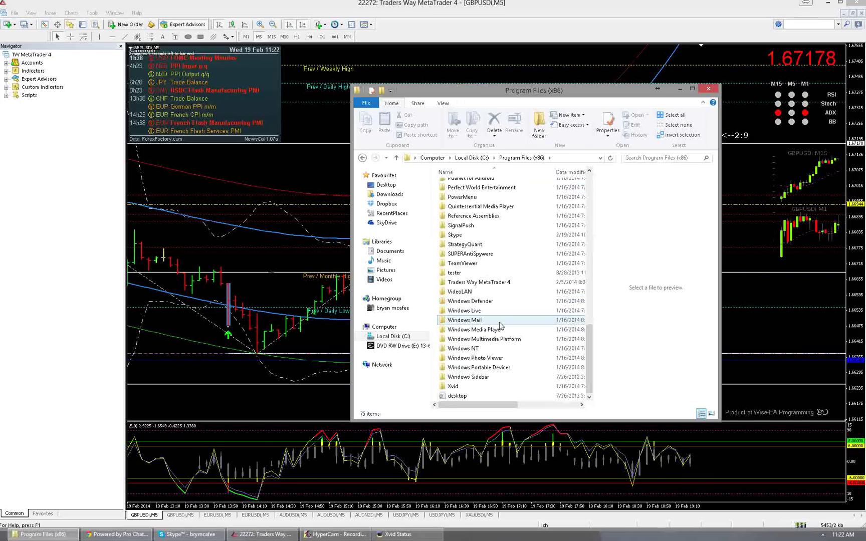
double_click(479, 282)
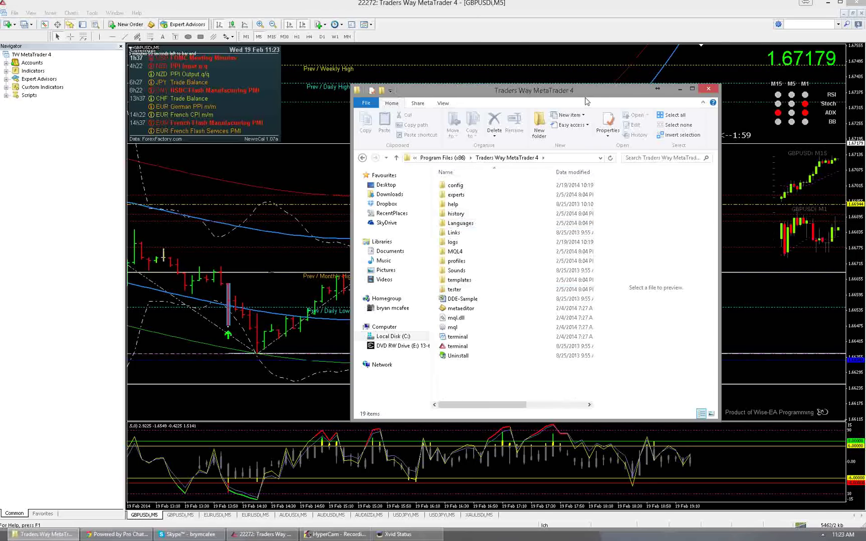
left_click_drag(598, 100, 584, 107)
Look in experts\indicators, then go back and open MQL4\Indicators, listing 383 items.
double_click(449, 201)
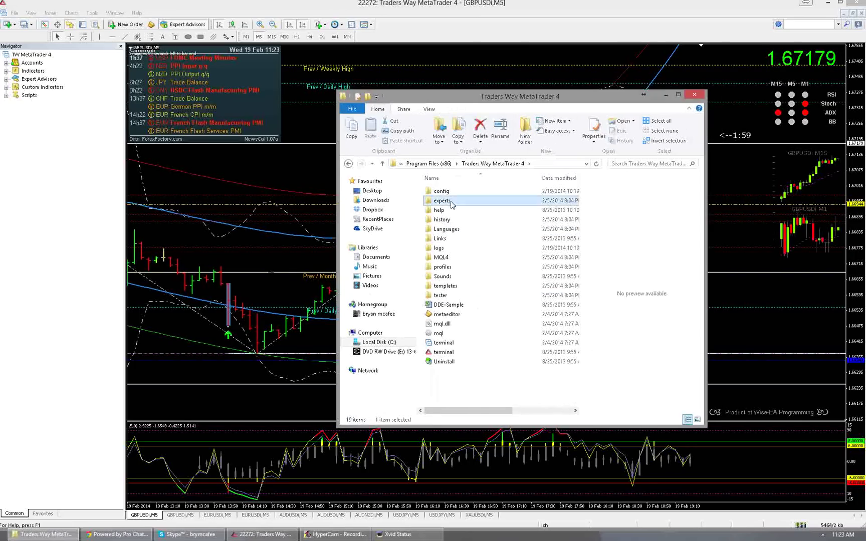
double_click(446, 210)
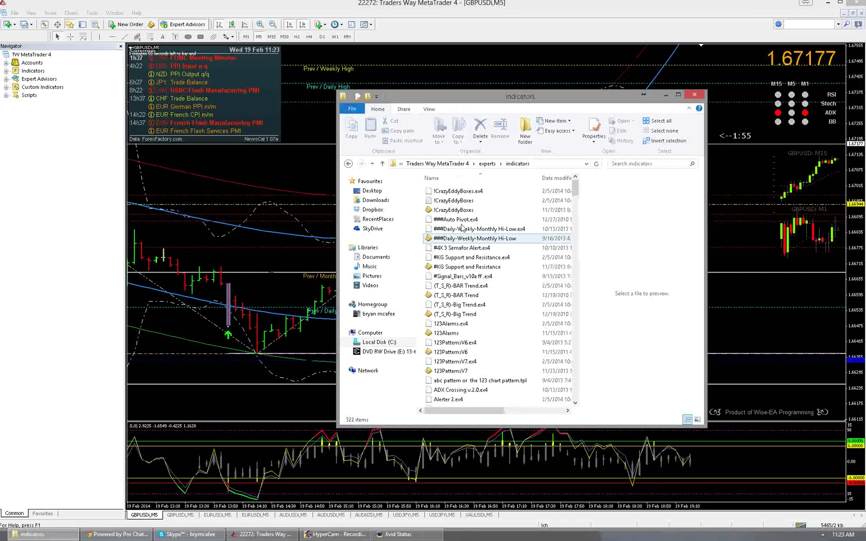
scroll(449, 286, "up", 1)
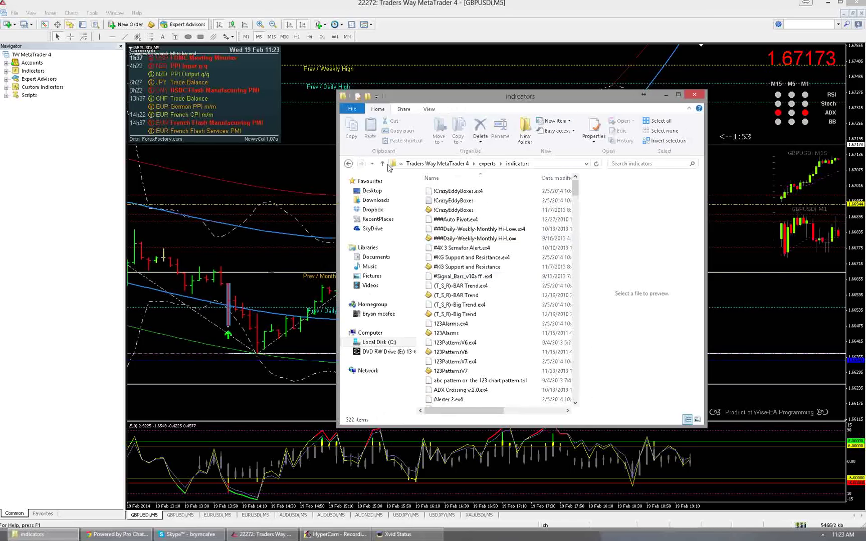
left_click(437, 163)
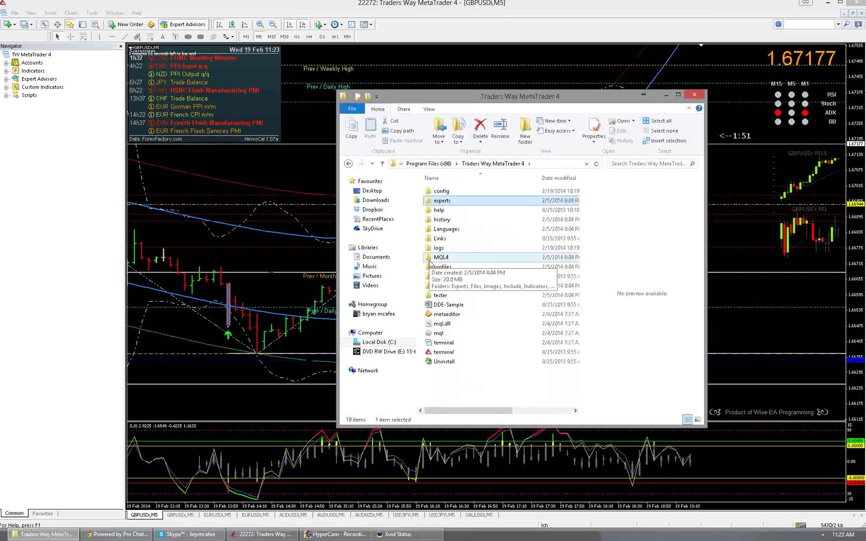
double_click(429, 260)
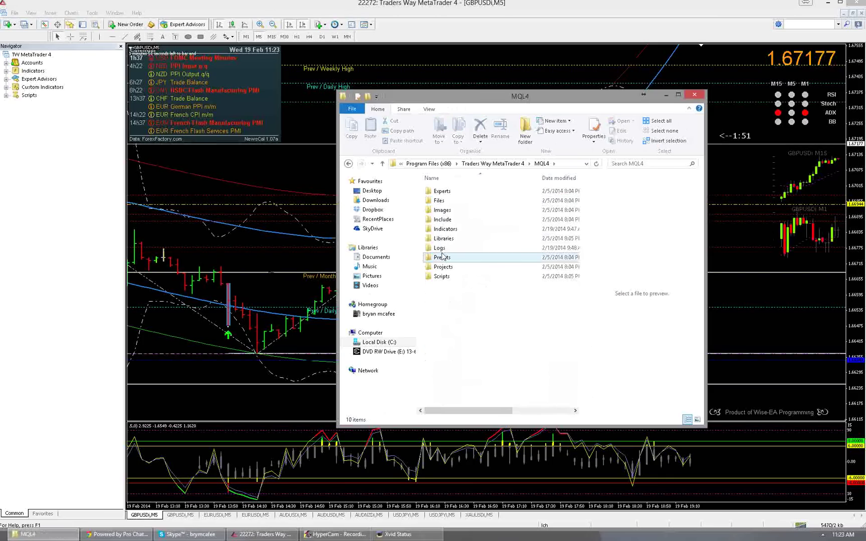
double_click(439, 229)
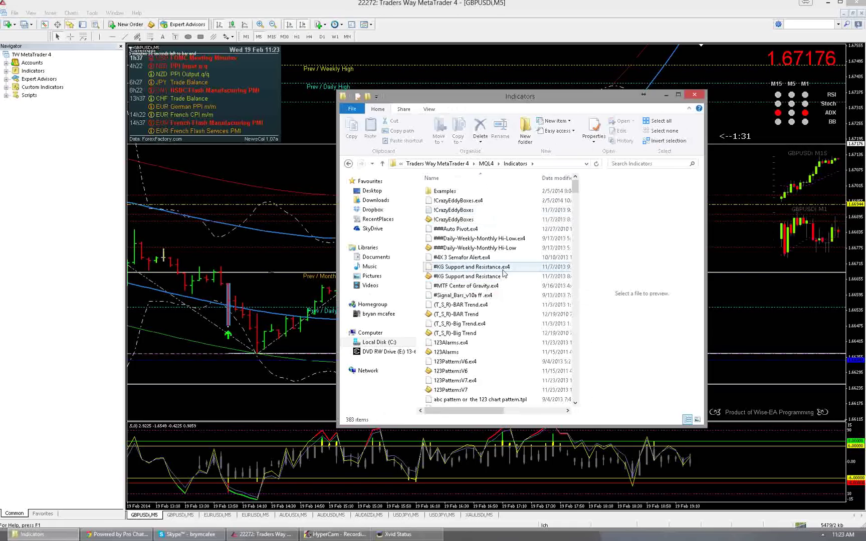
Close the Indicators folder, minimize MetaTrader, and open the terminal shortcut's Properties.
left_click(694, 96)
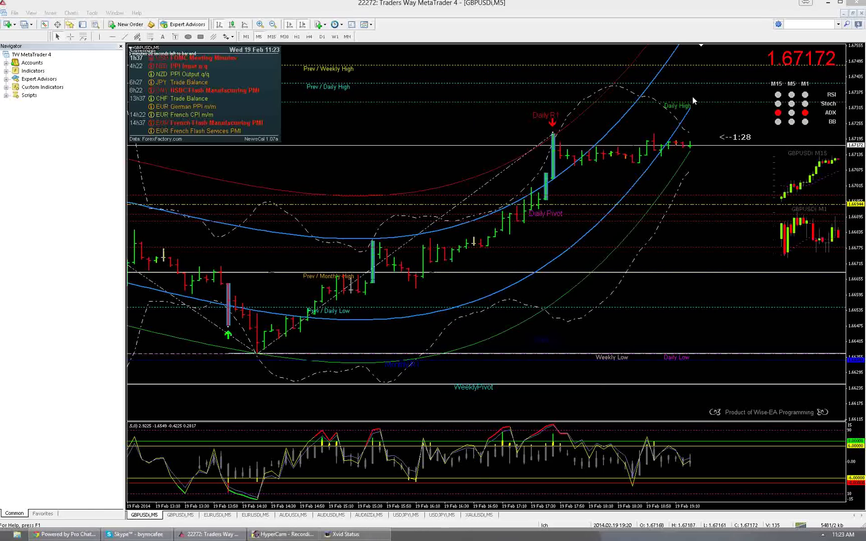
left_click(827, 4)
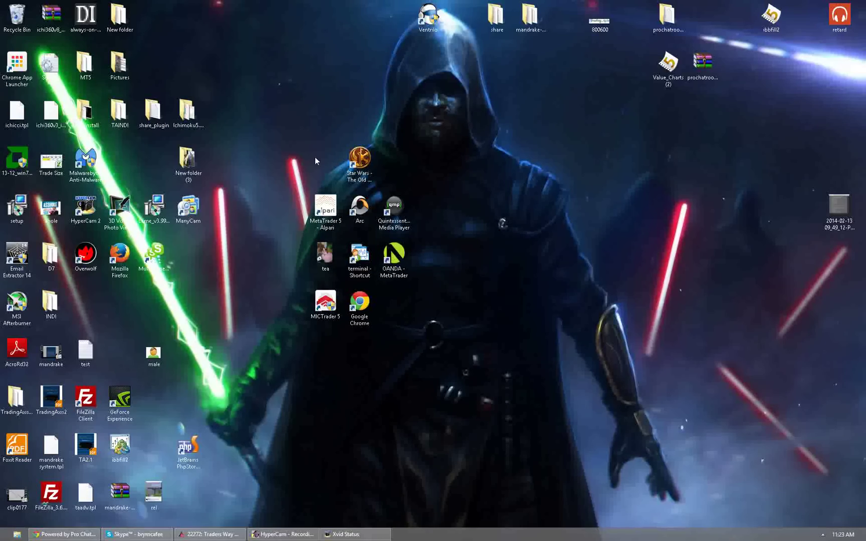
right_click(359, 249)
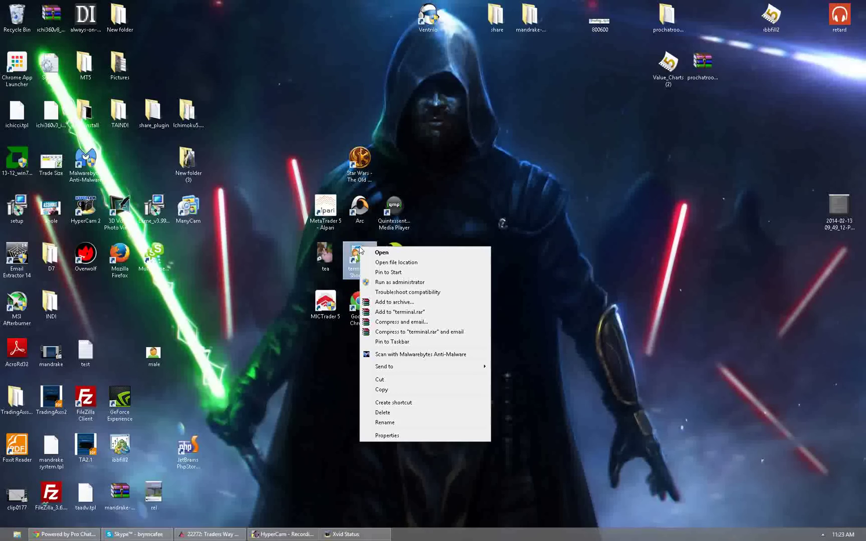
left_click(390, 439)
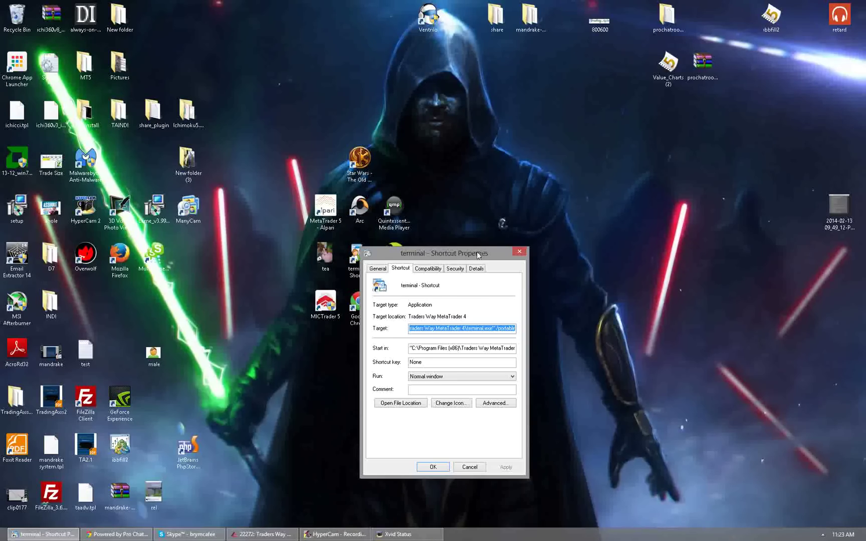
left_click_drag(479, 255, 586, 210)
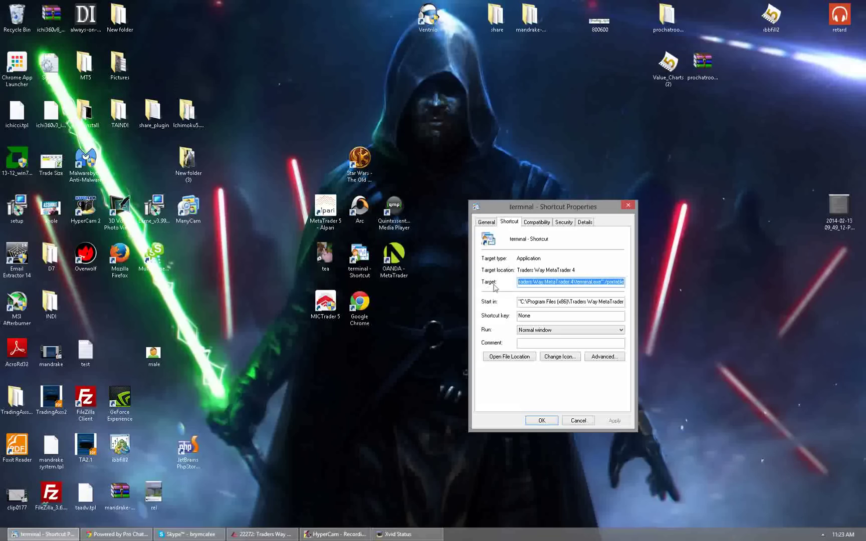
Add /portable at the end of the terminal shortcut's Target and apply it.
left_click(537, 284)
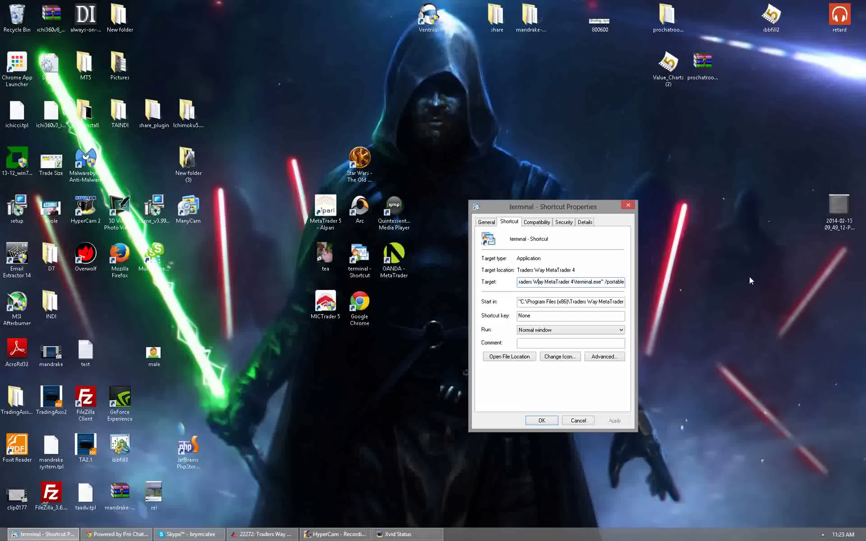
key("Right")
key("Left")
key("Left")
key("Left")
key("Left")
key("Left")
key("Left")
key("Left")
key("Left")
key("Left")
key("Left")
key("Left")
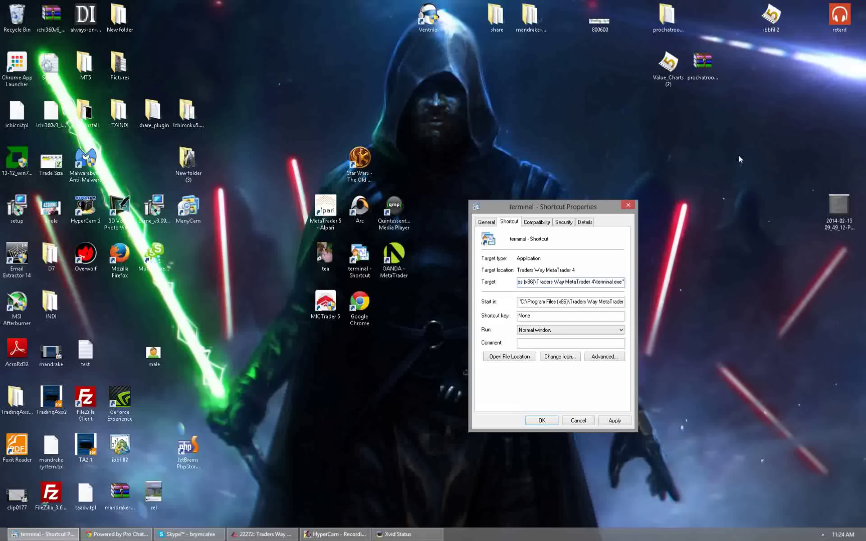
left_click(558, 283)
key("Home")
key("End")
type("/portable")
left_click(619, 423)
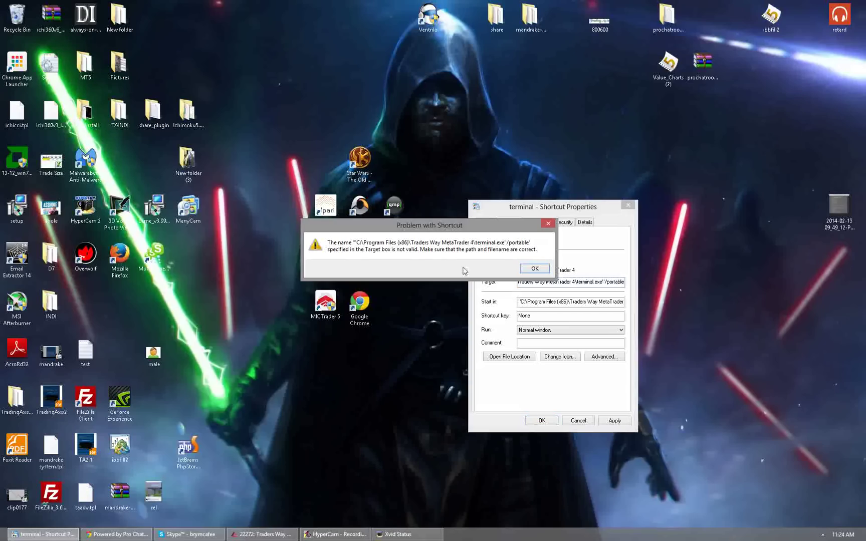
Dismiss the invalid-target error, put a space before /portable, and apply the Target.
left_click(534, 269)
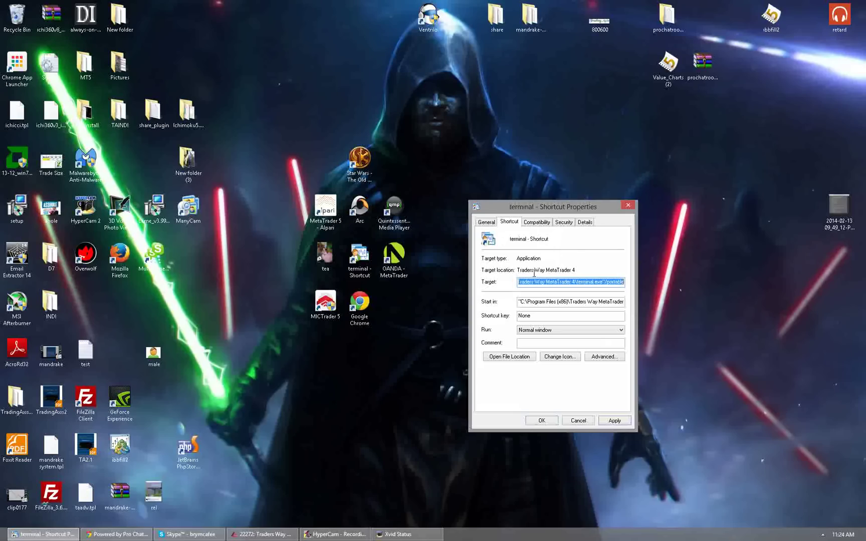
left_click(605, 281)
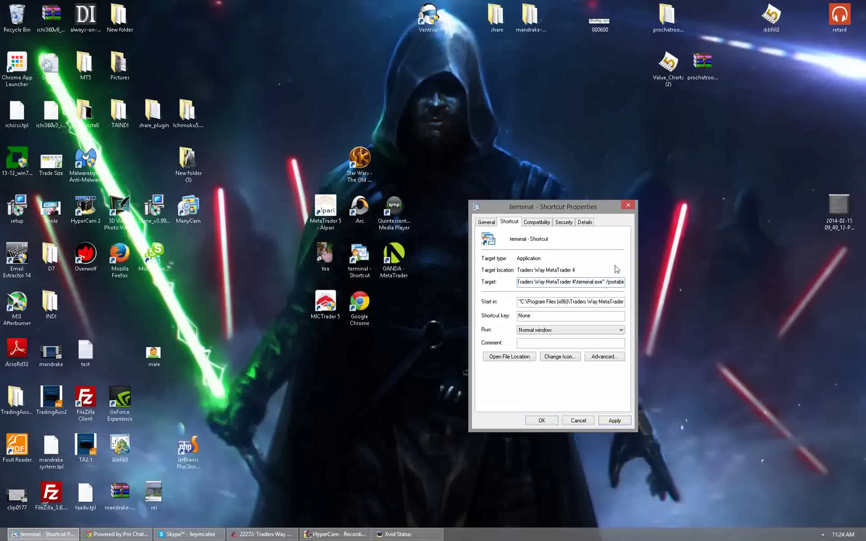
left_click(615, 421)
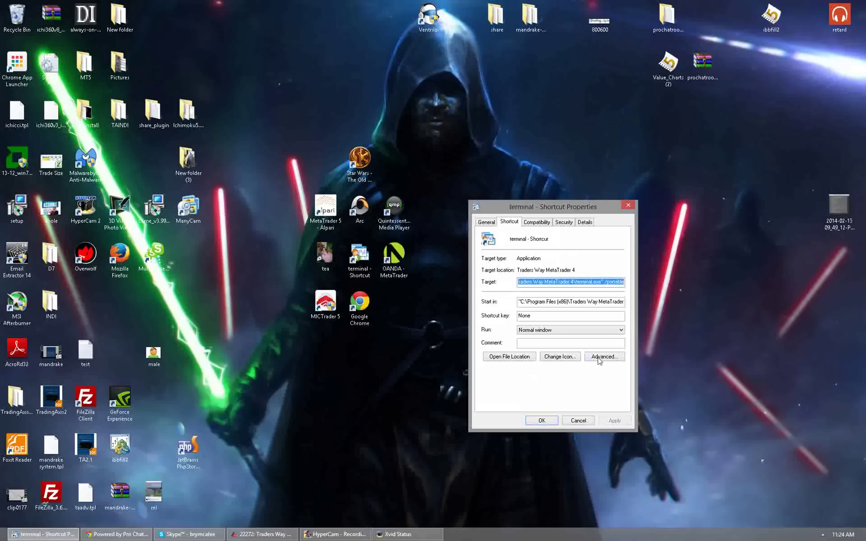
On the Compatibility tab, tick 'Run this program as an administrator', apply, and click OK.
left_click(535, 224)
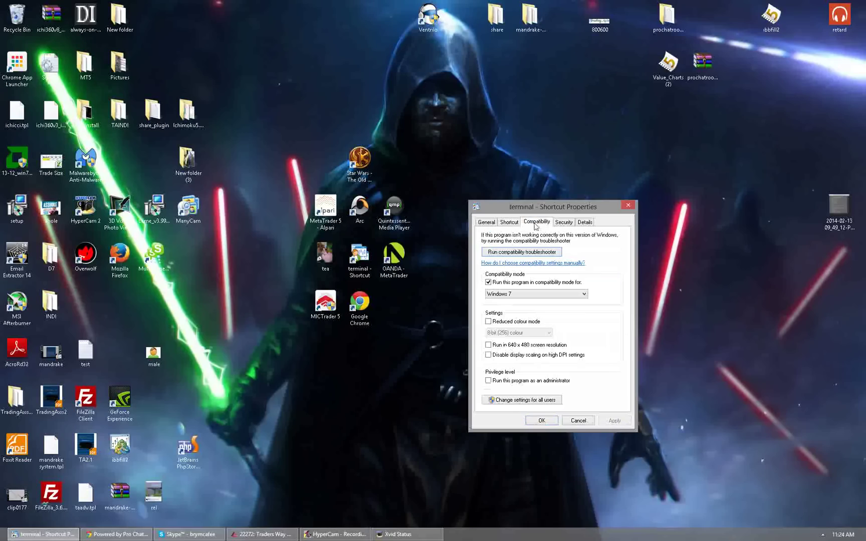
left_click(486, 383)
left_click(616, 423)
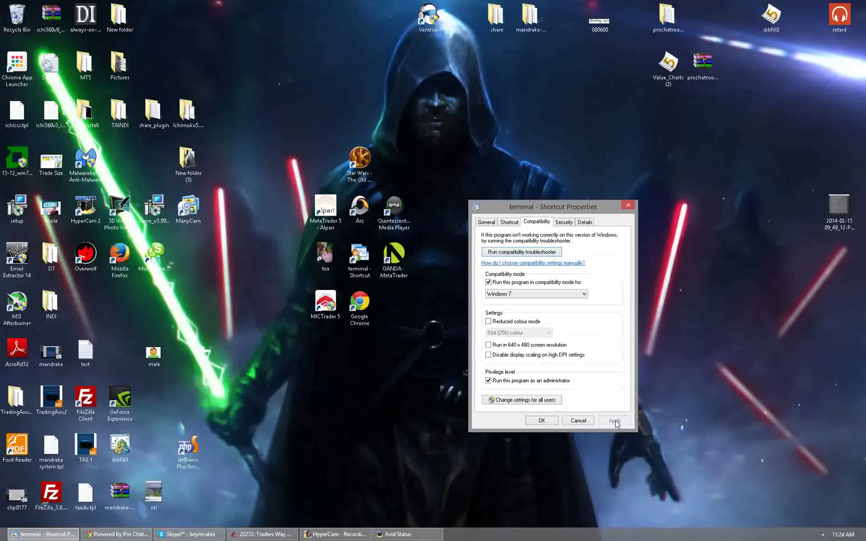
left_click(541, 422)
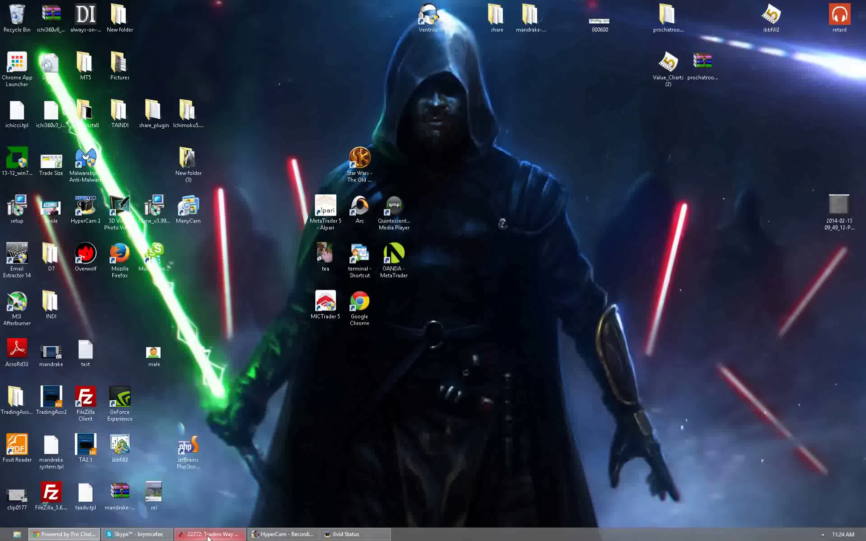
mouse_move(208, 537)
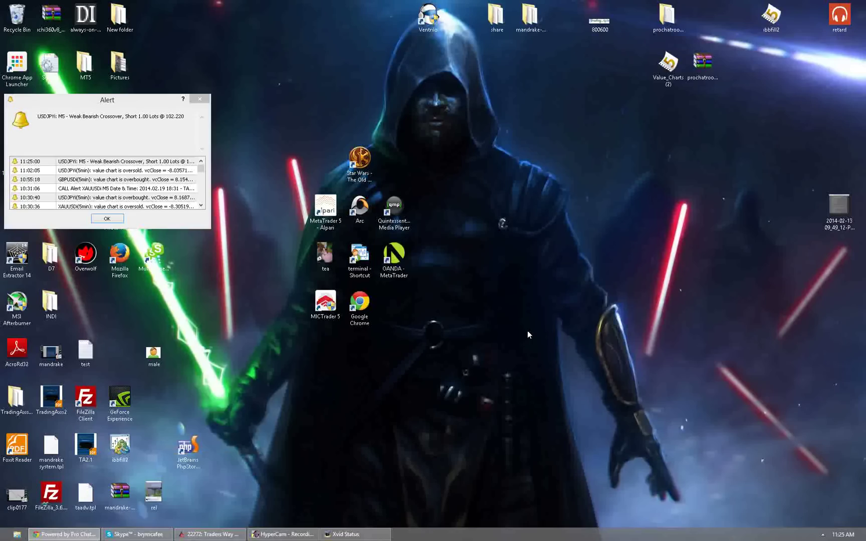
Dismiss both alert pop-ups and restore the Traders Way MT4 window showing the GBPUSD M5 chart.
left_click(106, 220)
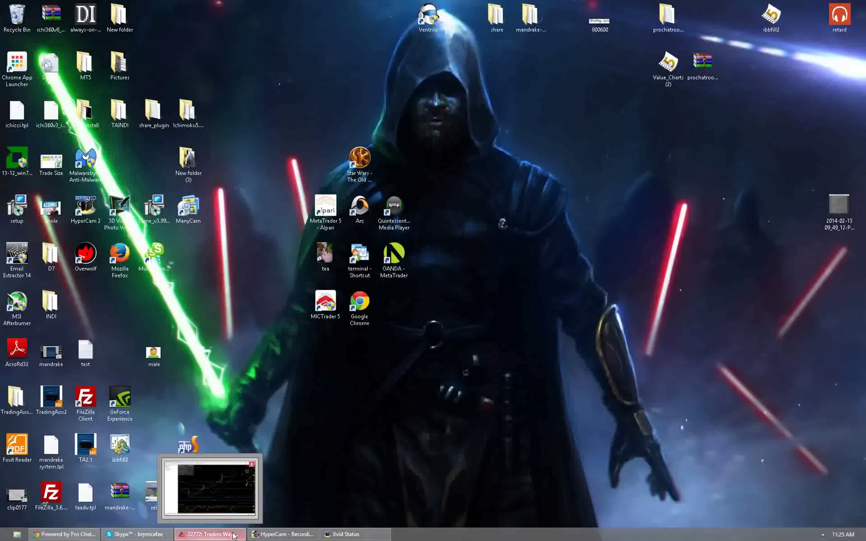
left_click(236, 535)
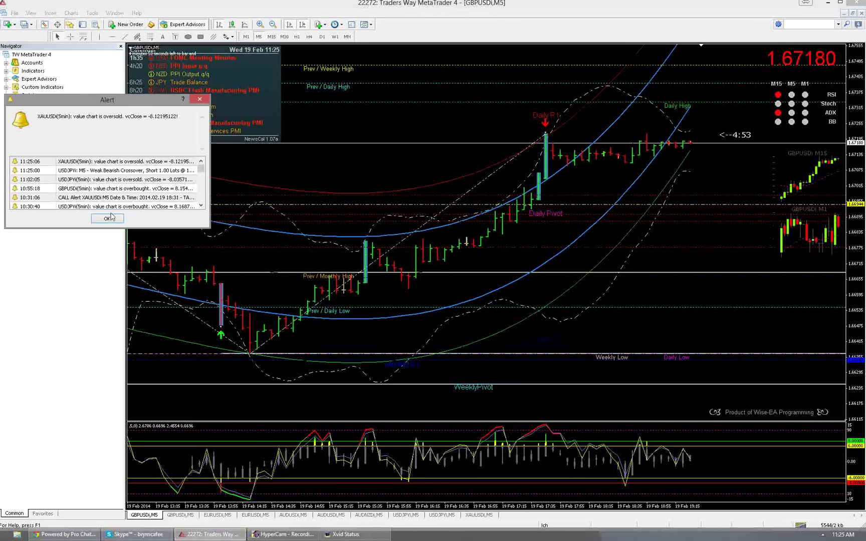
left_click(108, 217)
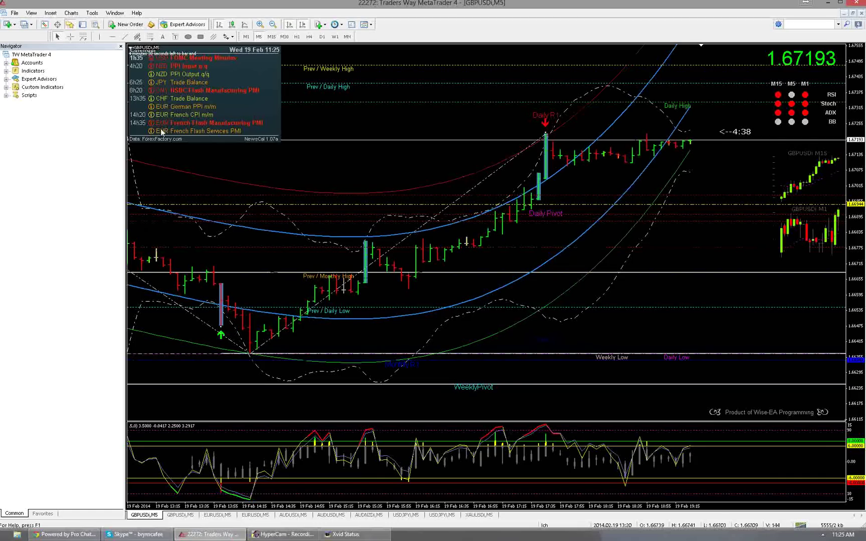
mouse_move(502, 205)
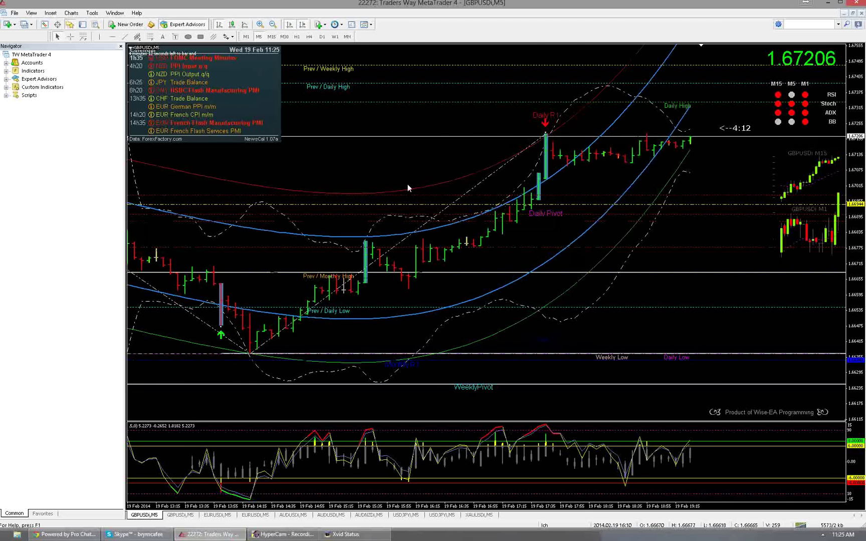
Append /portable to the OANDA shortcut's Target, approve the admin prompt, and set Run as administrator.
left_click(828, 4)
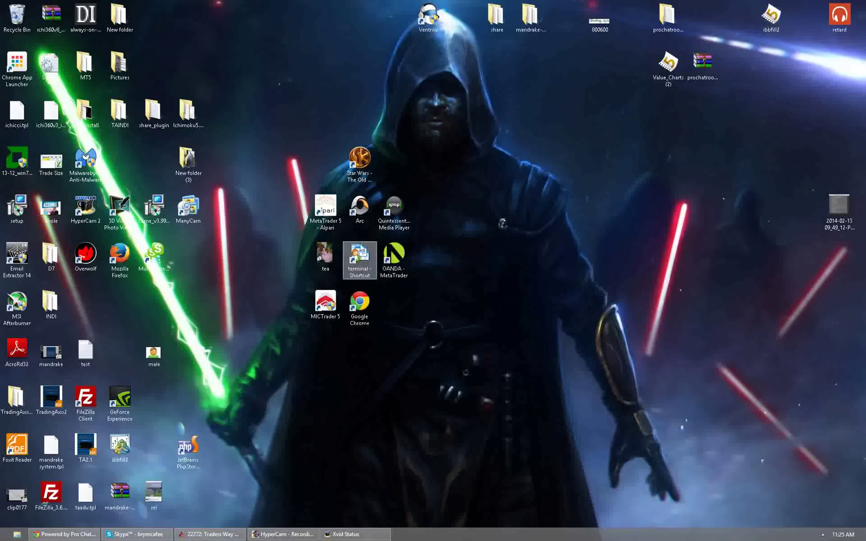
right_click(403, 259)
left_click(441, 447)
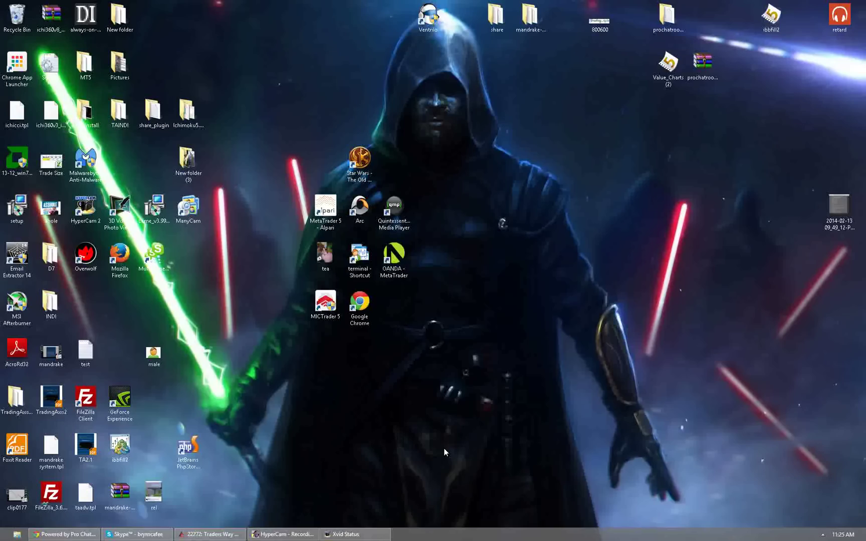
left_click(485, 338)
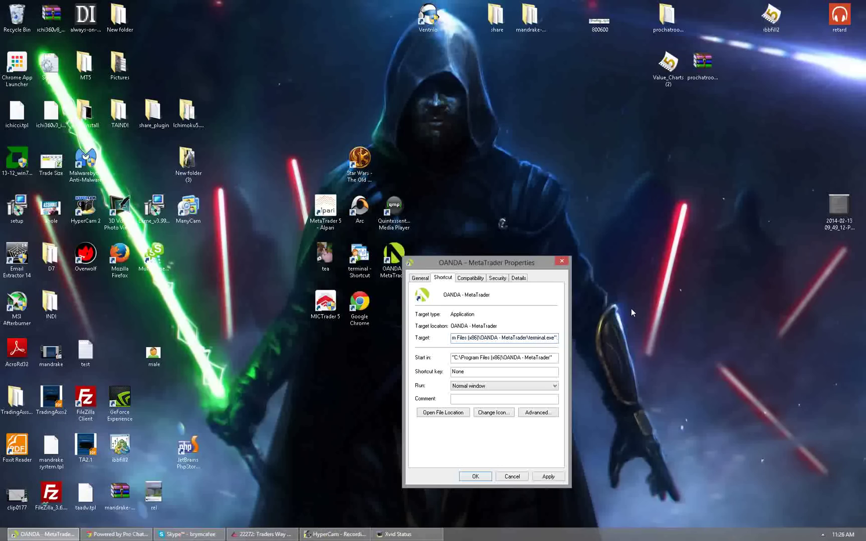
type("/portable")
left_click(545, 480)
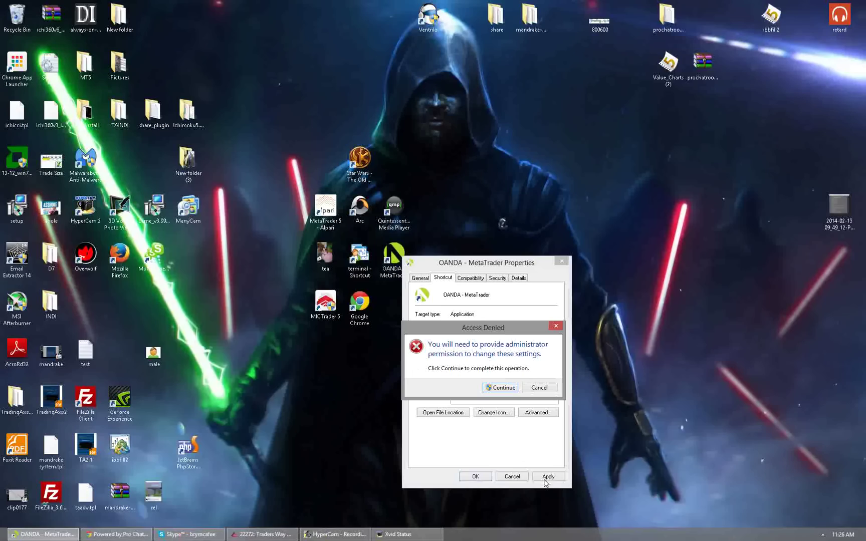
left_click(498, 389)
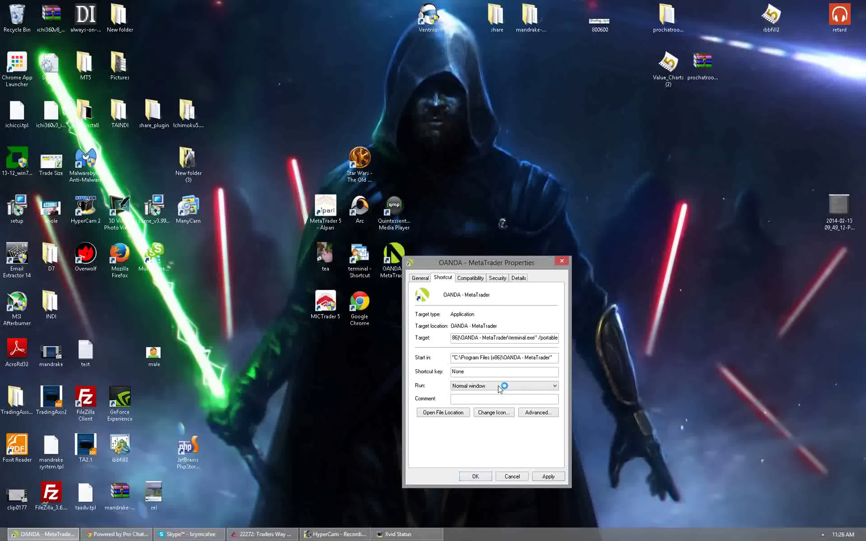
left_click(475, 283)
left_click(422, 437)
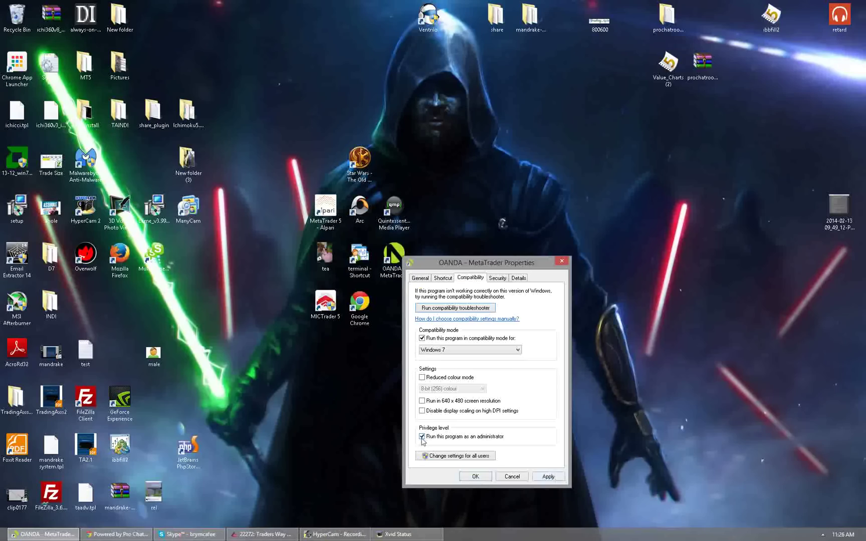
left_click(468, 477)
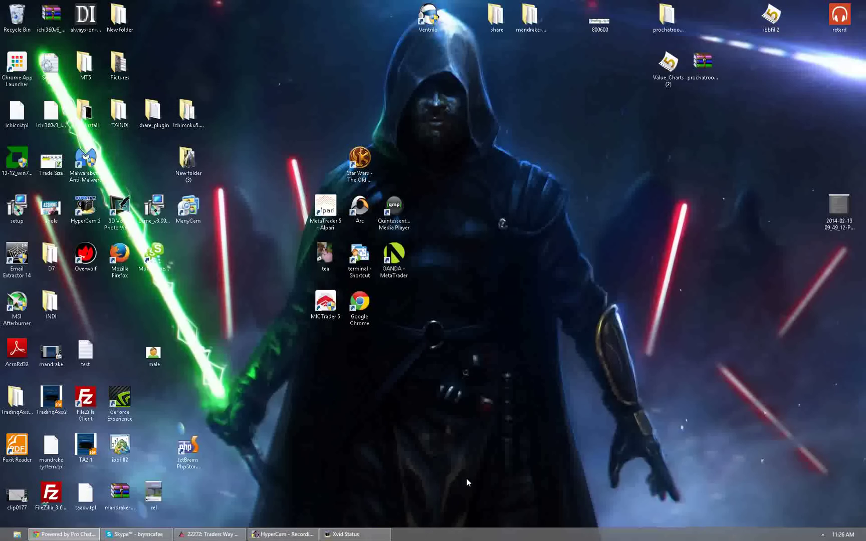